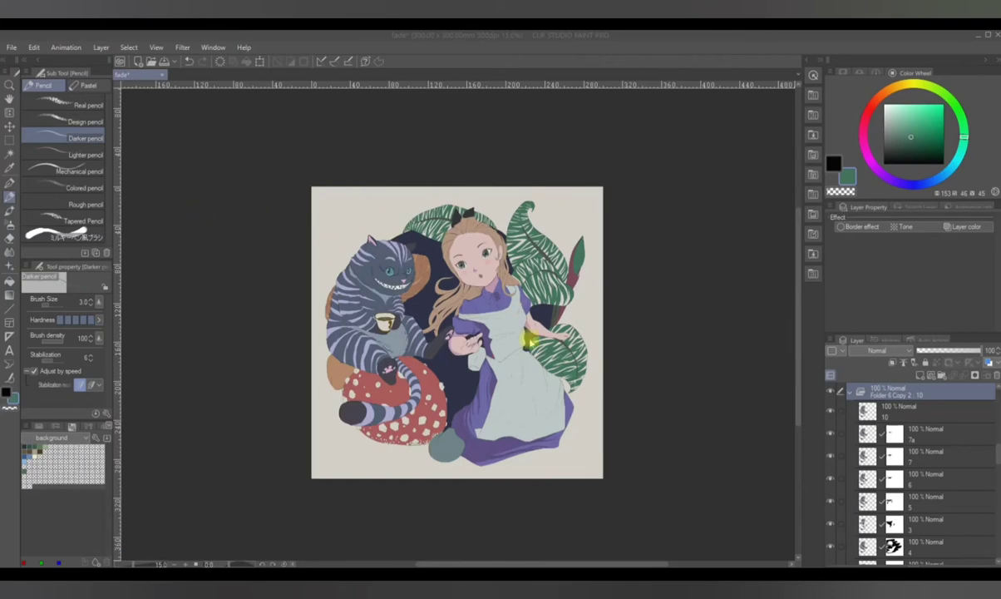
# Enable the timeline for the illustration and show the Timeline palette beneath the canvas.
pyautogui.scroll(1, 574, 403)
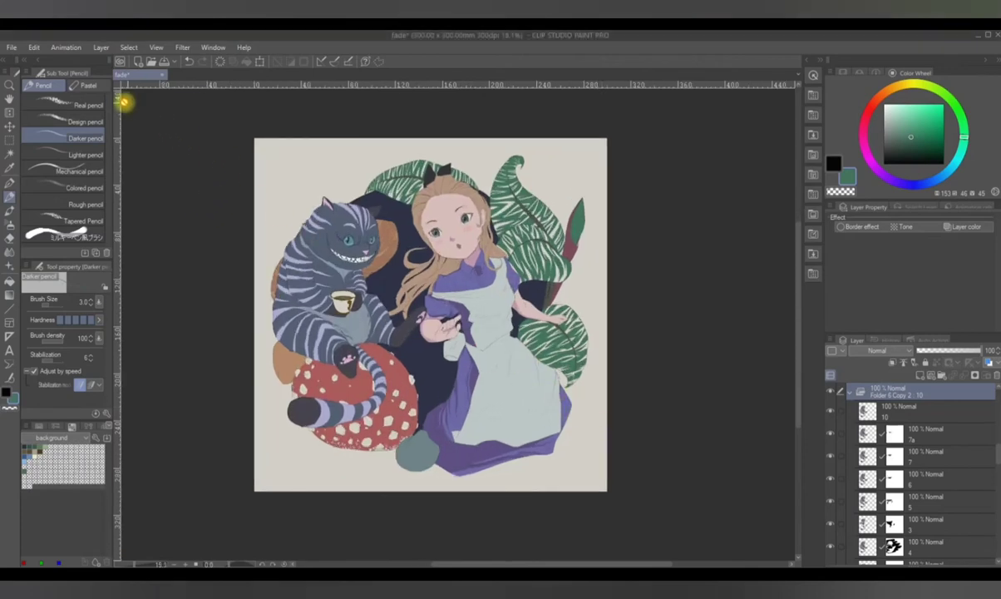
pyautogui.click(66, 50)
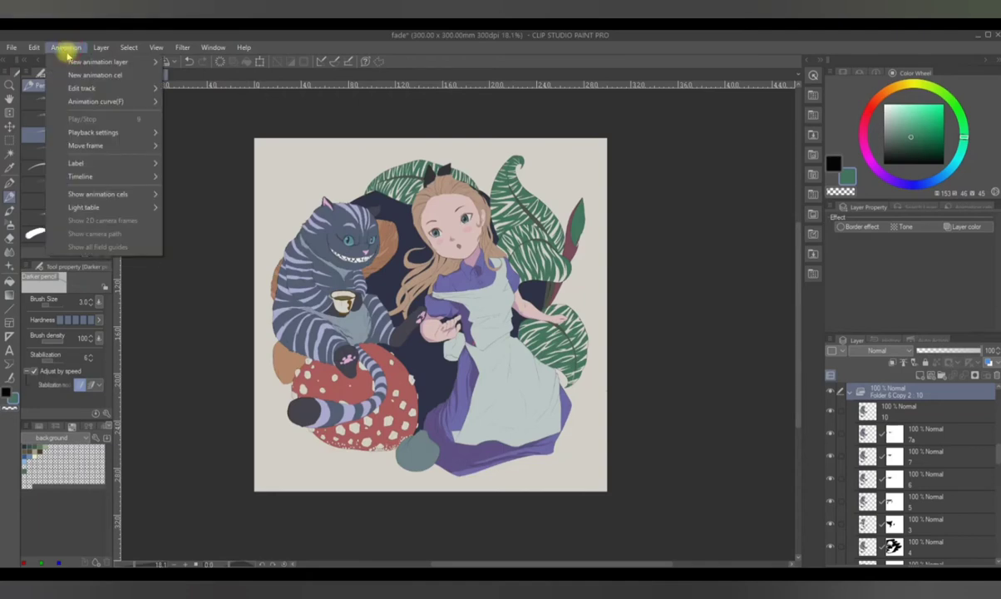
pyautogui.moveTo(123, 177)
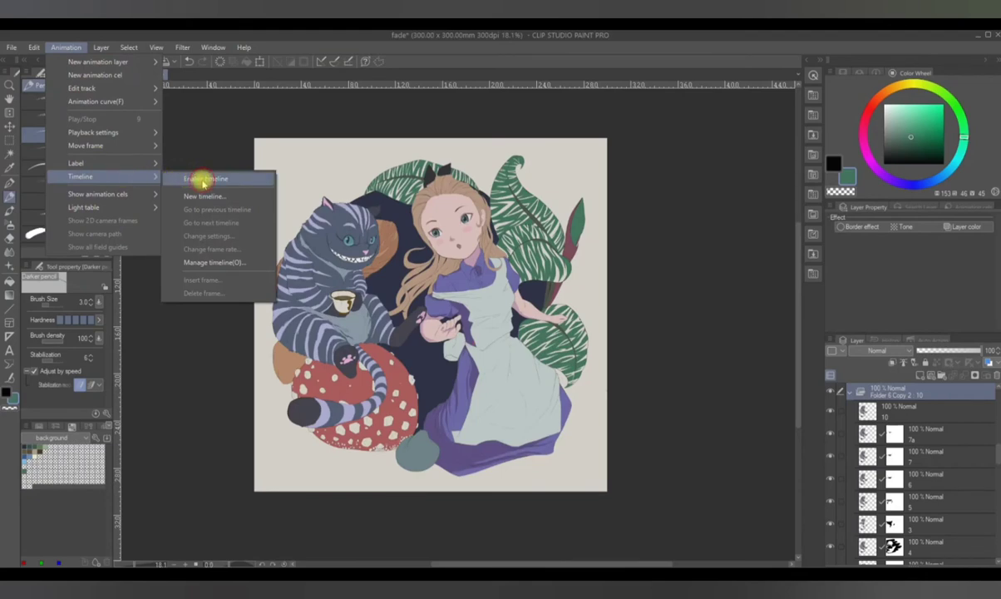
pyautogui.click(200, 180)
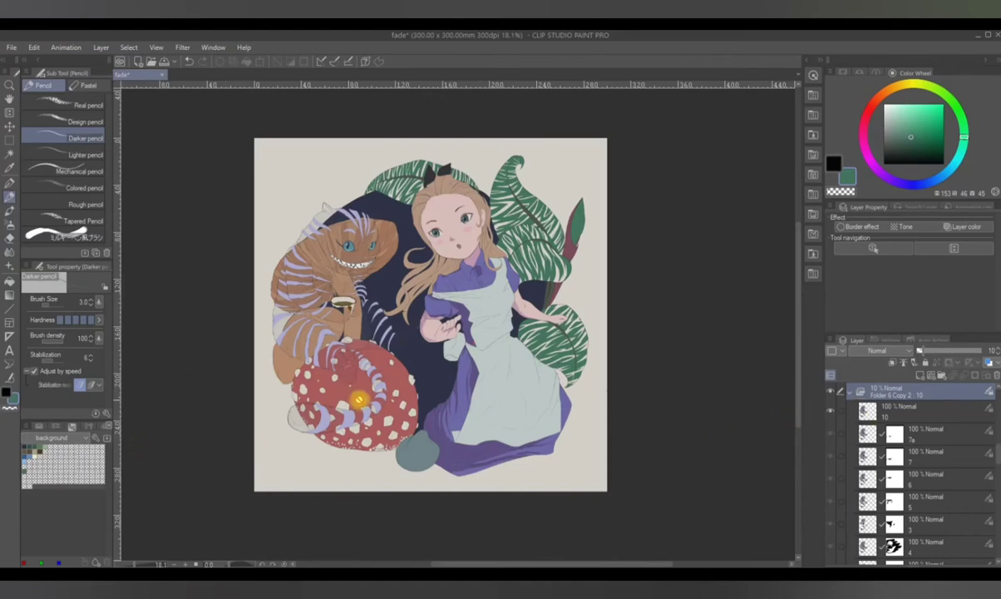
pyautogui.click(211, 48)
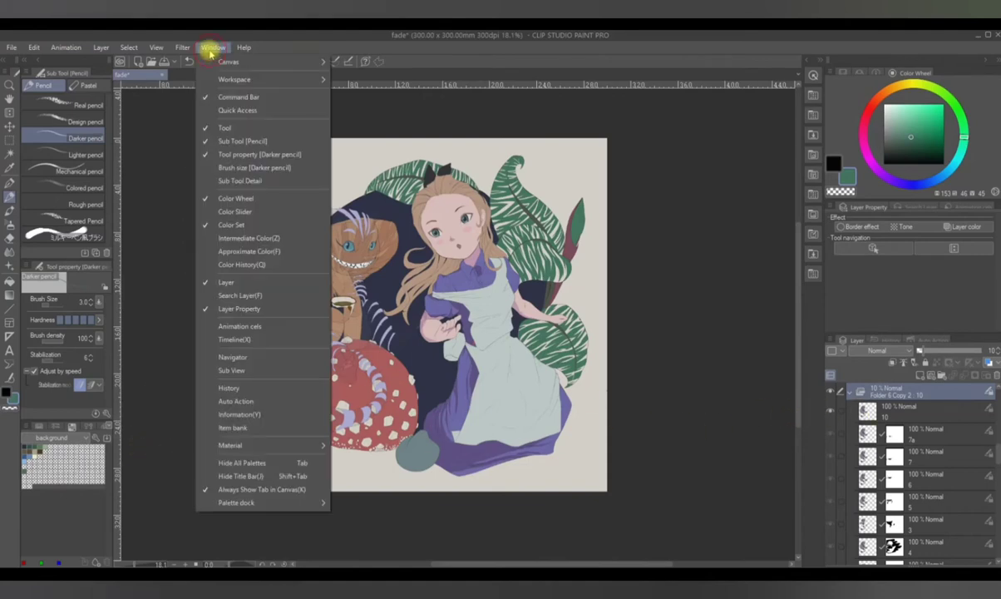
pyautogui.click(233, 340)
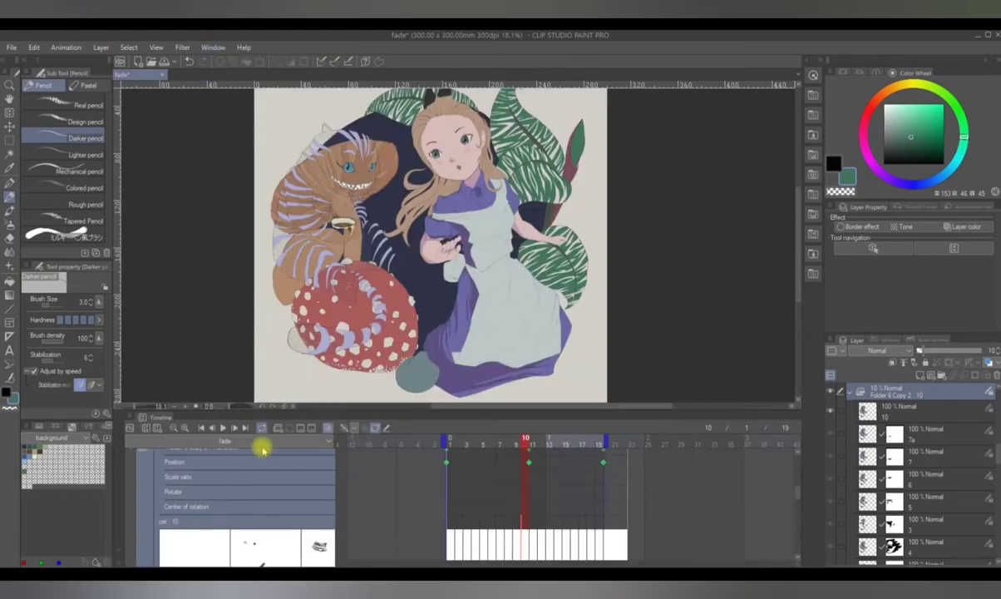
# Preview the animation from frame 1 through frame 19, then stop playback.
pyautogui.scroll(2, 297, 469)
pyautogui.scroll(-3, 313, 448)
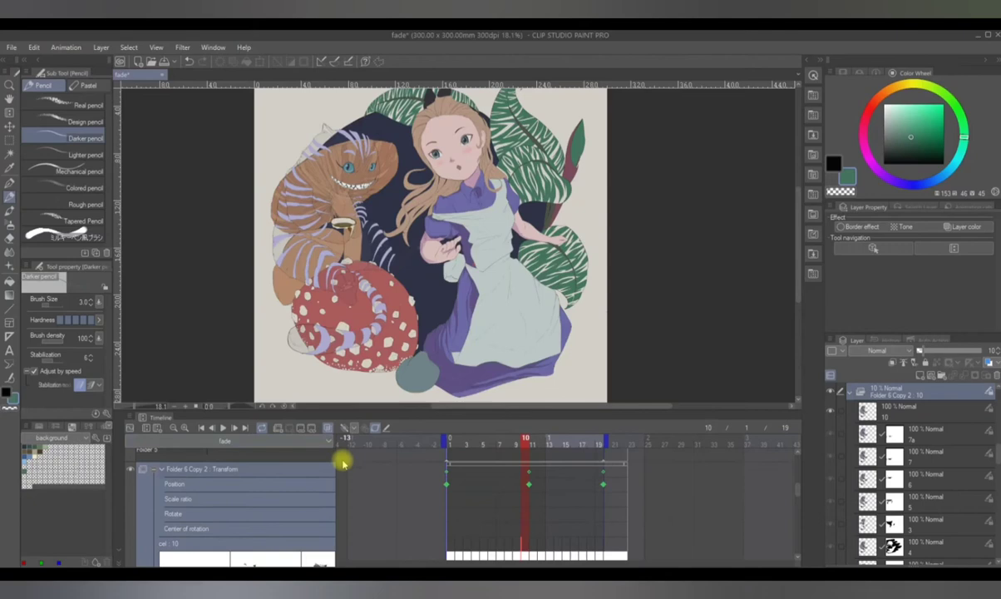
pyautogui.click(448, 518)
pyautogui.scroll(-1, 429, 492)
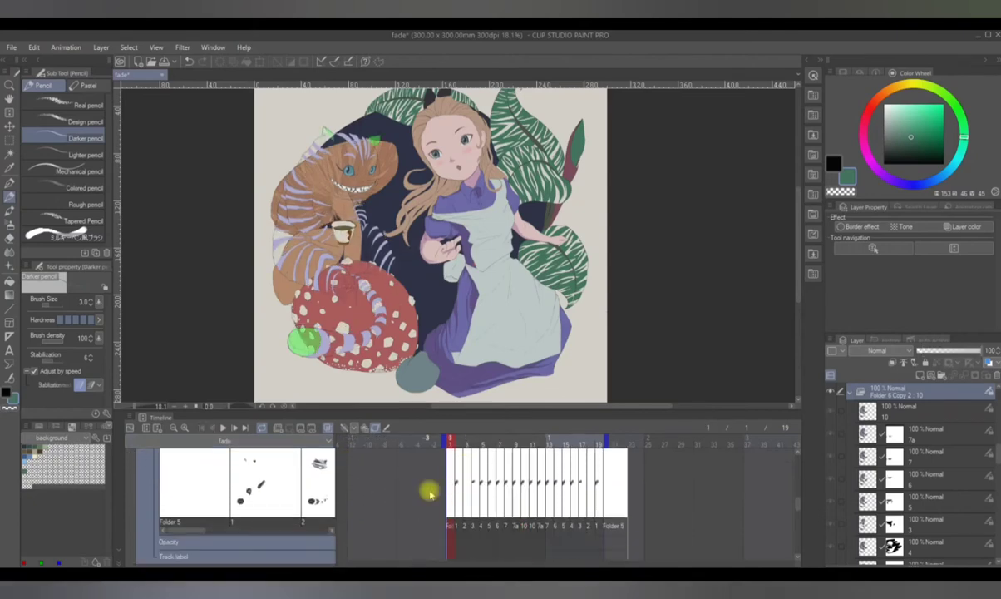
pyautogui.scroll(4, 456, 497)
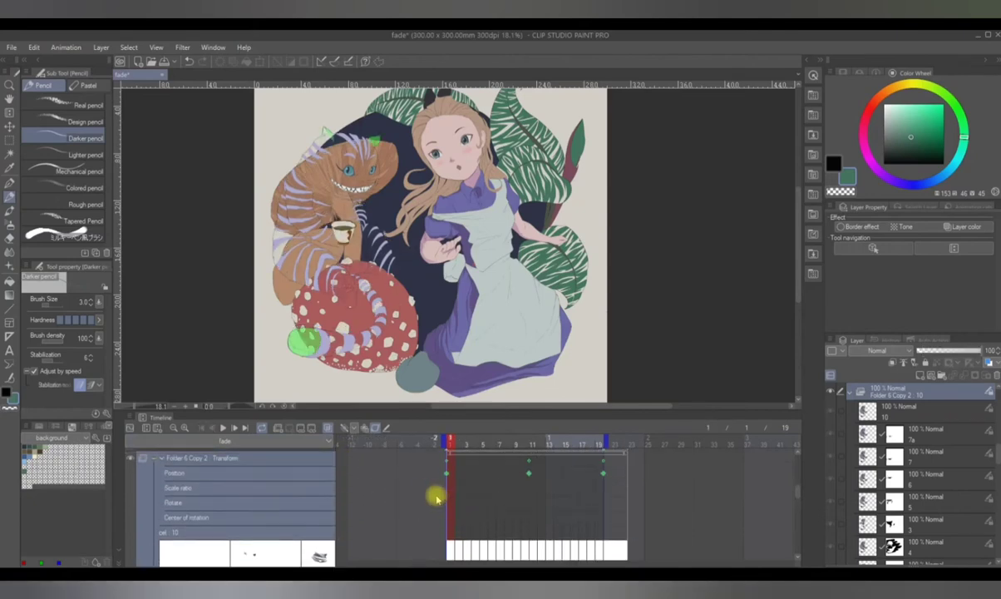
pyautogui.scroll(-3, 408, 491)
pyautogui.scroll(2, 316, 478)
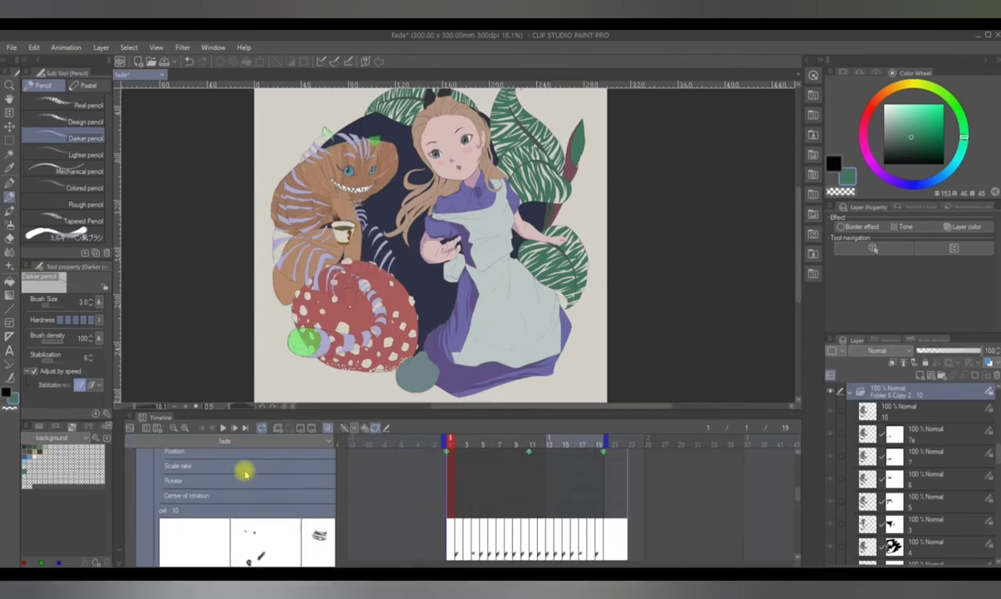
pyautogui.click(223, 428)
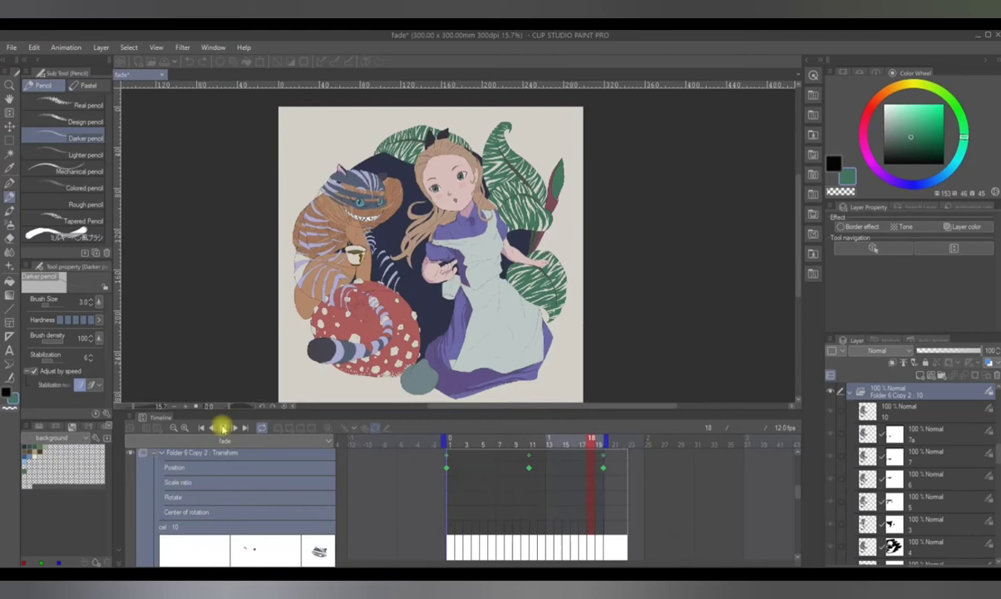
pyautogui.click(222, 427)
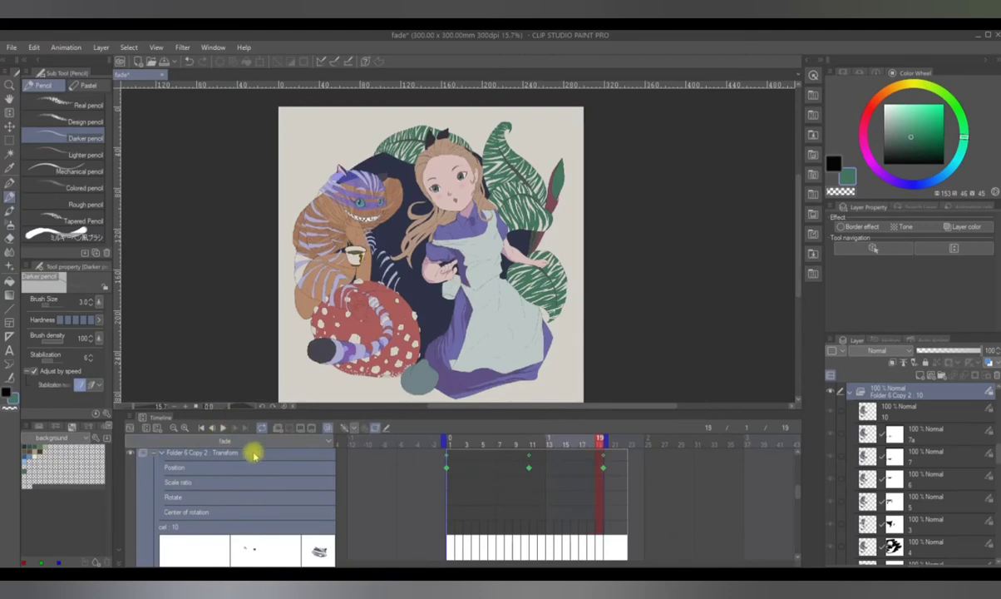
# Collapse the Folder 6 Copy 2 track down to its cel thumbnails.
pyautogui.click(159, 464)
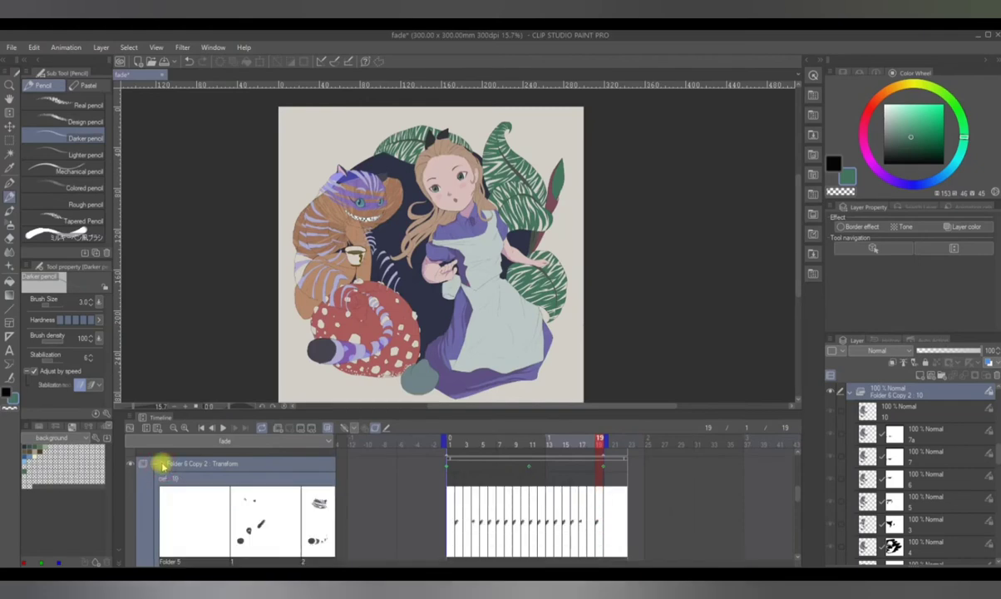
pyautogui.click(161, 464)
pyautogui.click(158, 464)
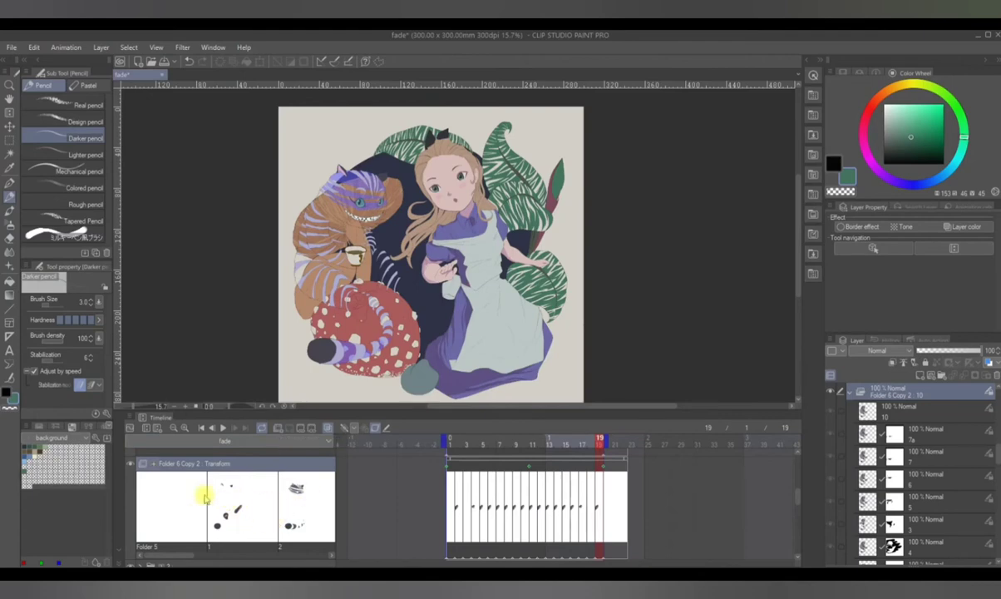
# Turn on keyframes for the Folder 6 Copy 2 layer and select its frame 1 cel.
pyautogui.scroll(-1, 382, 491)
pyautogui.scroll(-1, 383, 489)
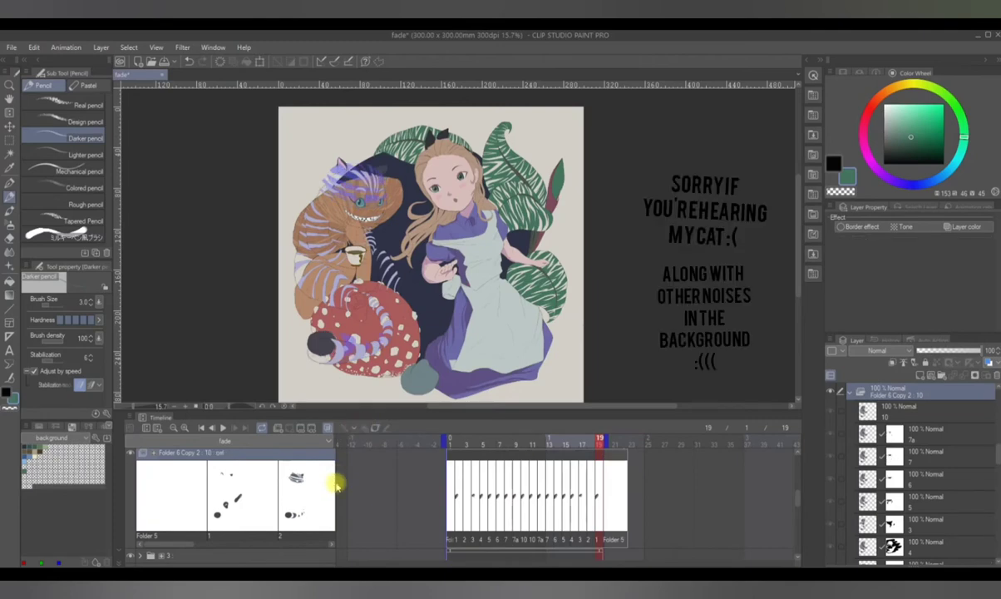
pyautogui.scroll(1, 335, 481)
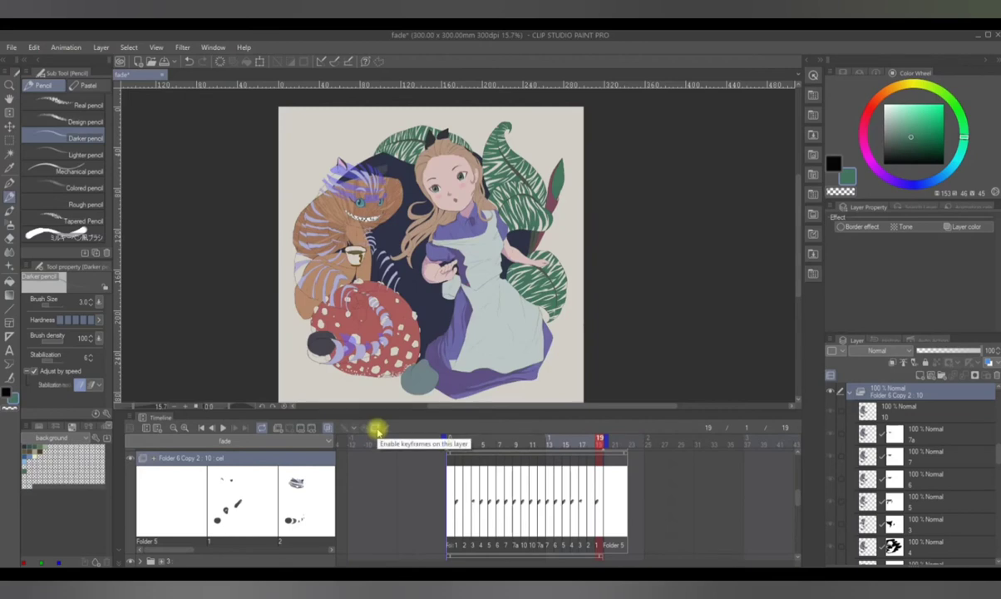
pyautogui.click(377, 429)
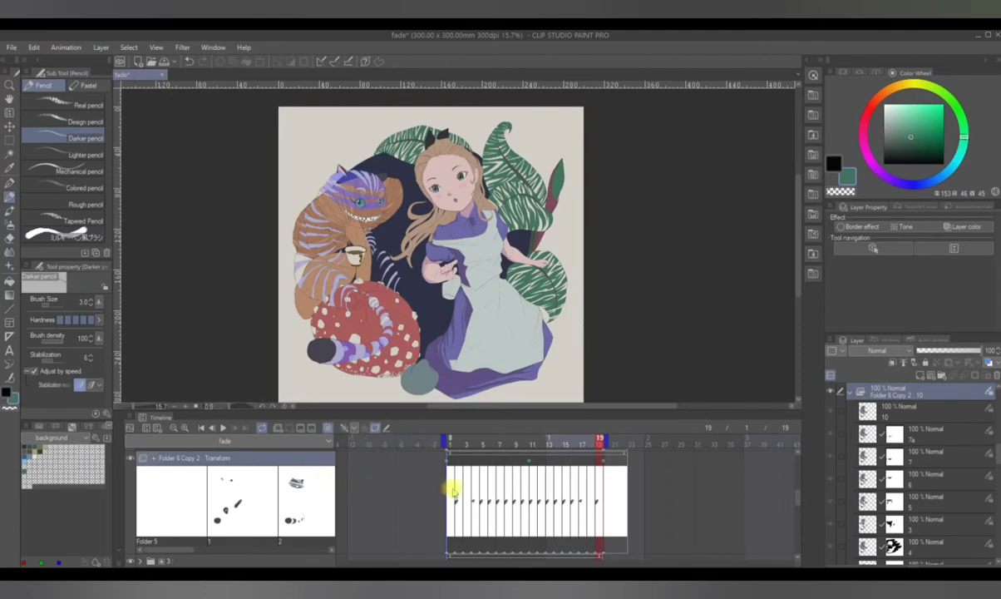
pyautogui.scroll(-1, 453, 491)
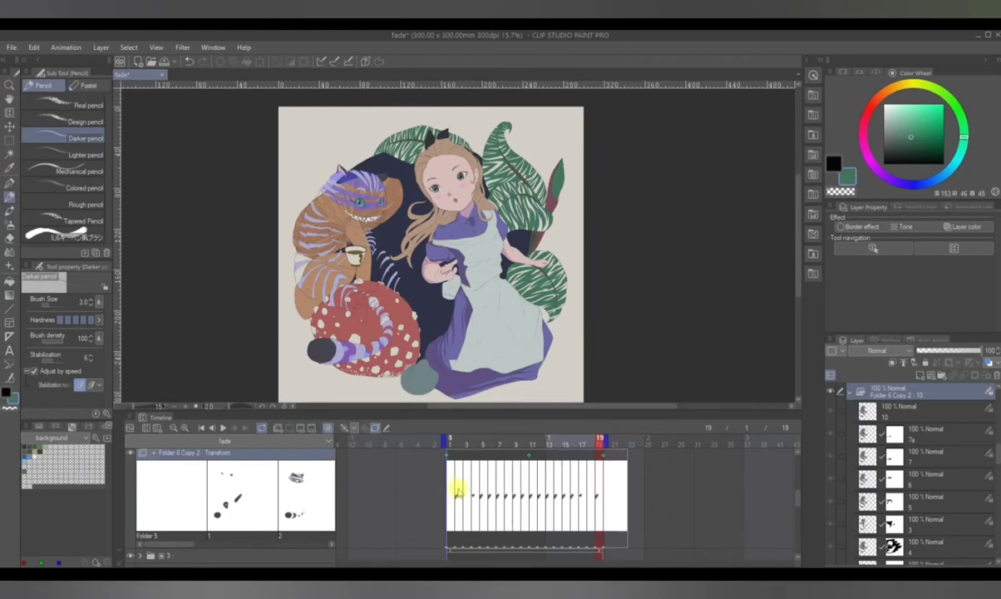
pyautogui.click(459, 494)
pyautogui.scroll(-1, 459, 489)
pyautogui.scroll(2, 500, 497)
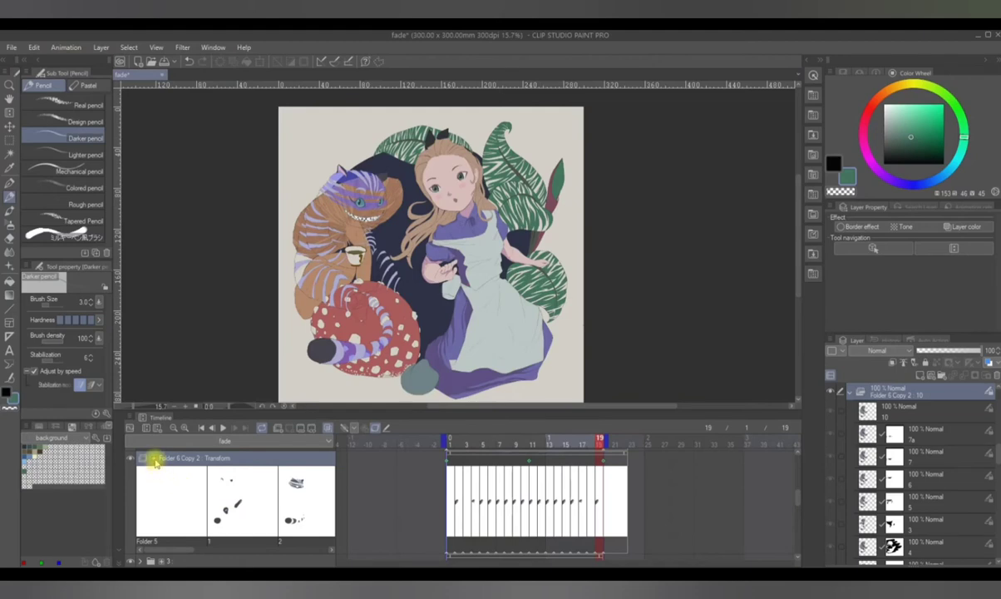
# Expand the Folder 6 Copy 2 track to its Opacity row and enlarge the Timeline panel.
pyautogui.click(154, 459)
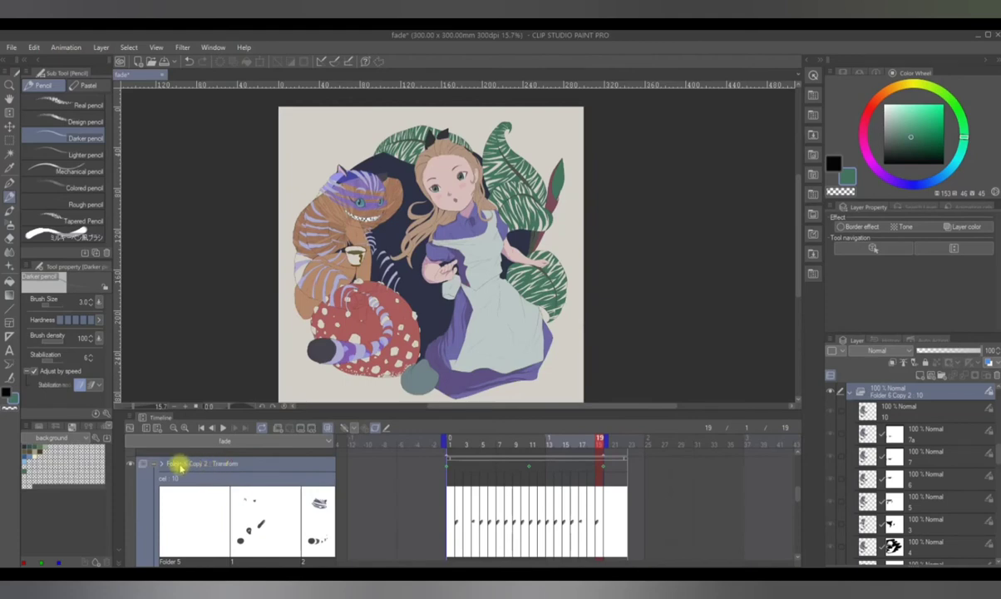
pyautogui.click(161, 464)
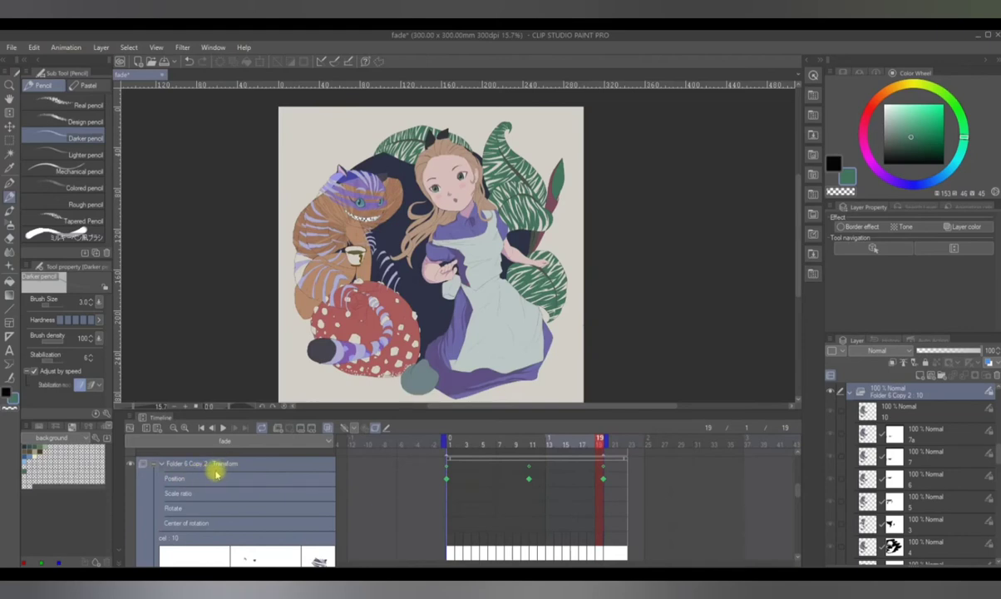
pyautogui.scroll(-1, 188, 485)
pyautogui.scroll(-3, 192, 493)
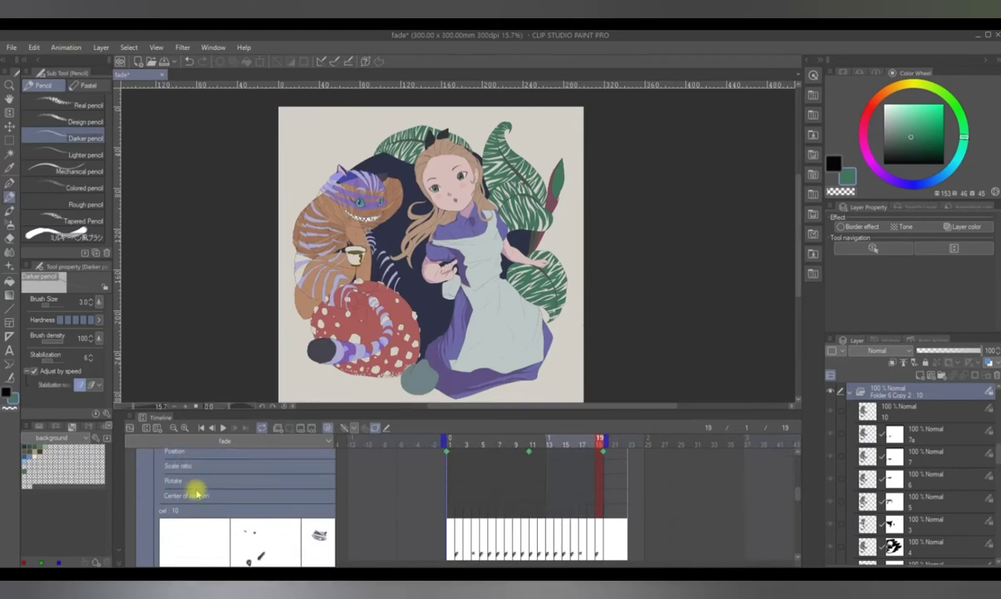
pyautogui.scroll(-4, 200, 495)
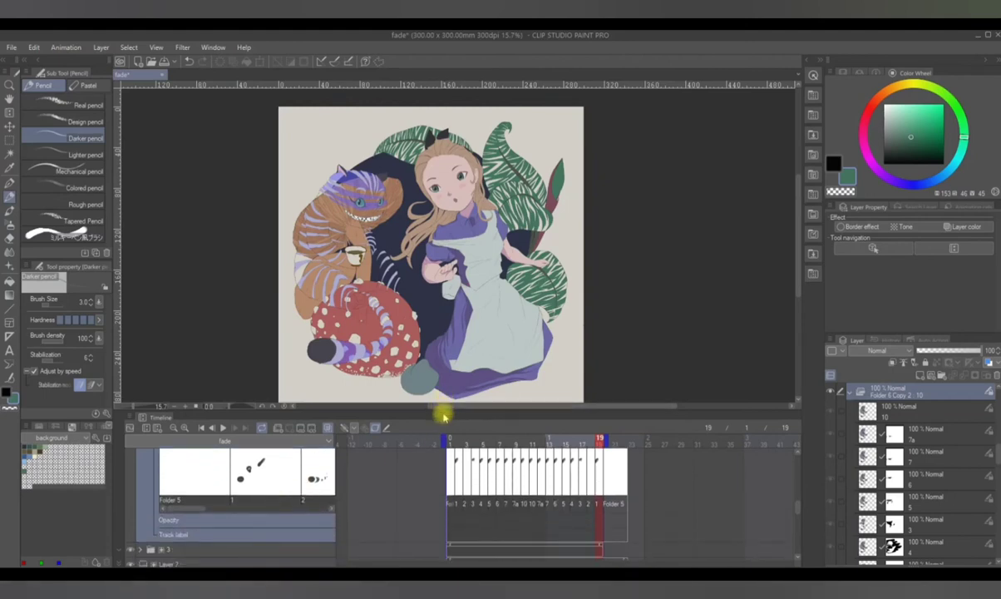
pyautogui.moveTo(443, 410); pyautogui.dragTo(444, 267)
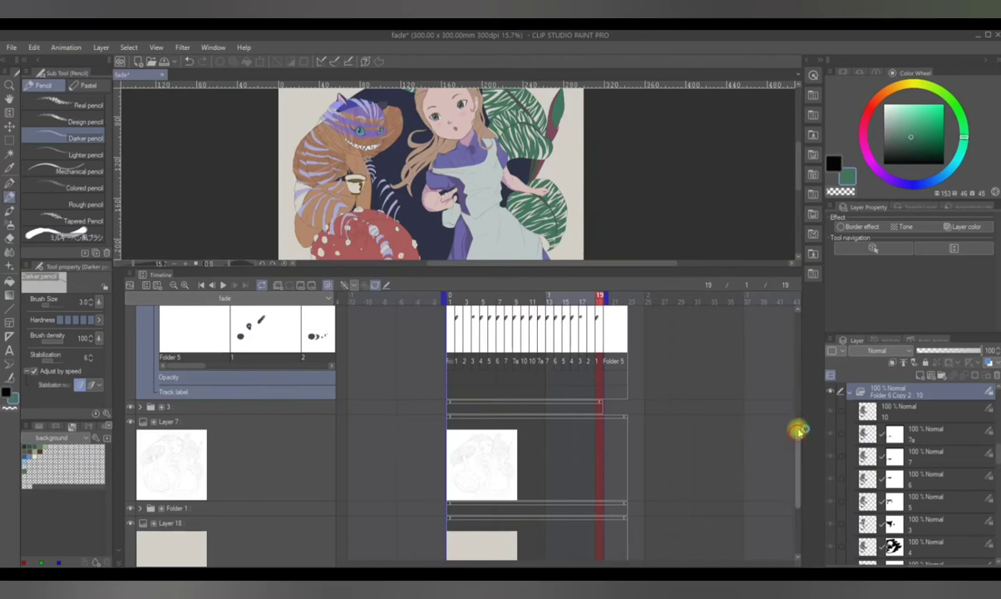
# Add an Opacity keyframe at frame 1 on Folder 6 Copy 2, keeping opacity at 100%.
pyautogui.scroll(3, 796, 427)
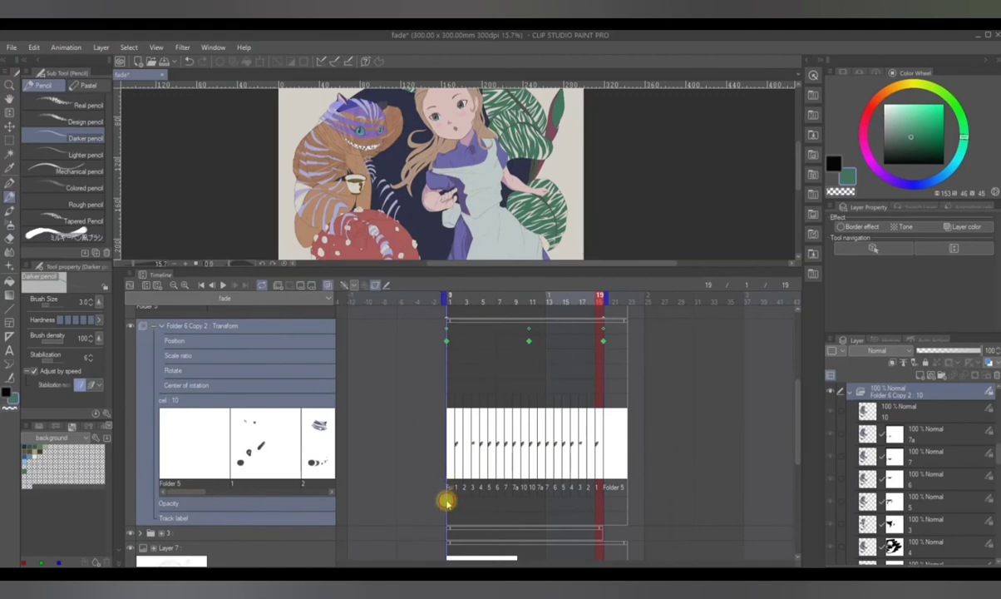
pyautogui.click(447, 502)
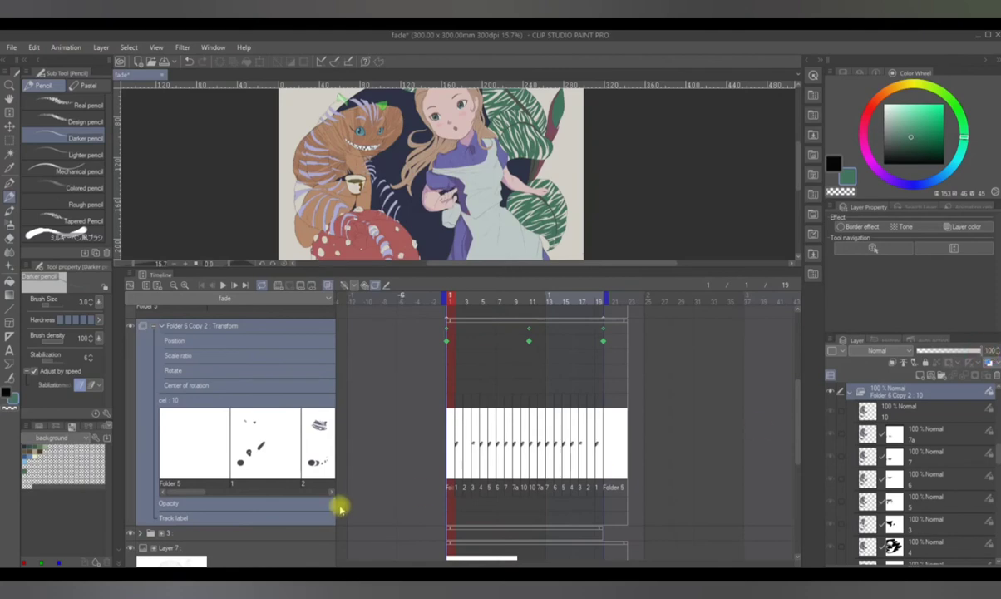
pyautogui.click(985, 351)
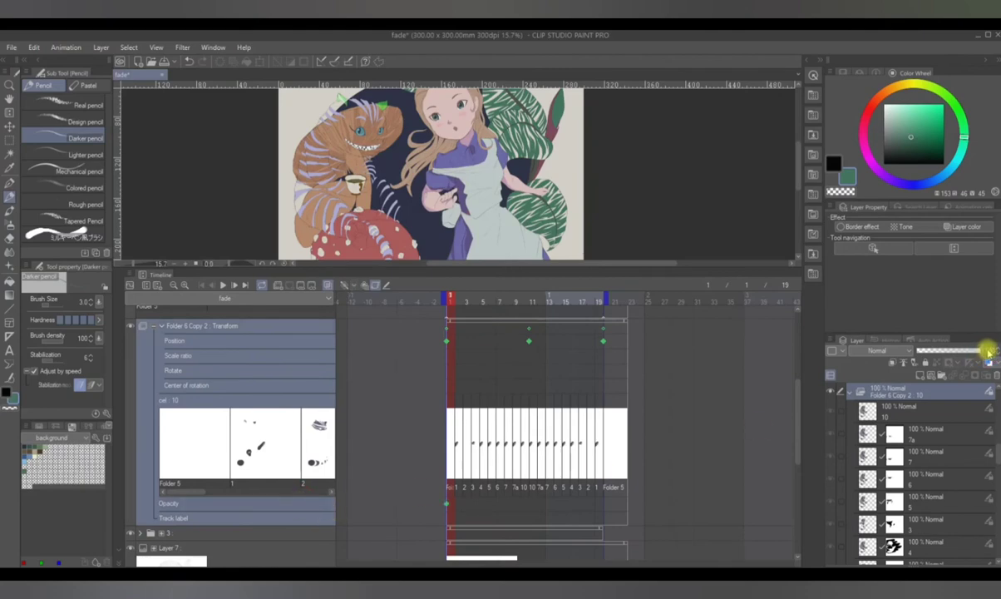
# At frame 11, drop the cat folder's opacity to 0% and preview the fade-out.
pyautogui.click(528, 500)
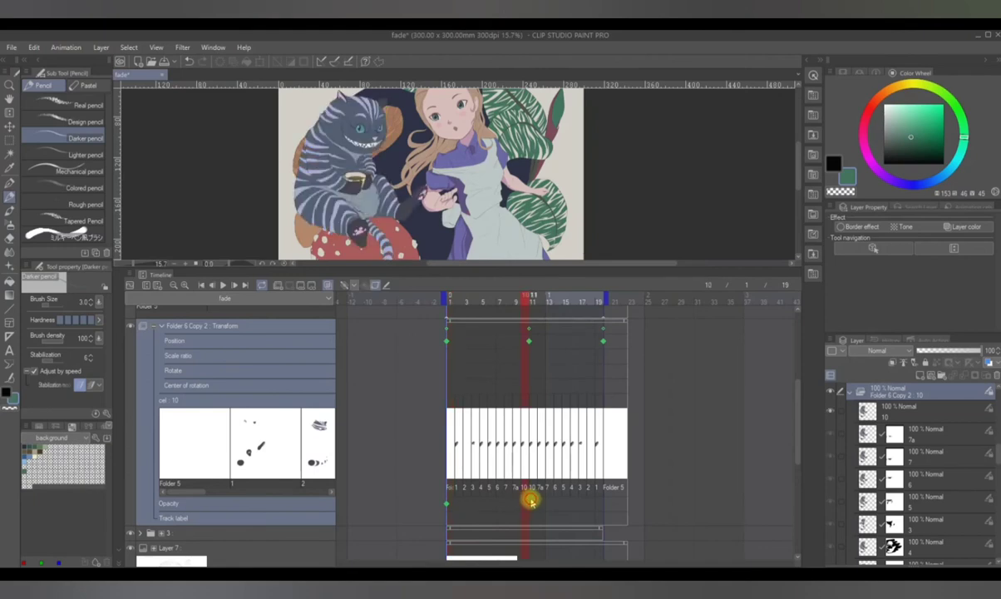
pyautogui.click(533, 501)
pyautogui.click(530, 502)
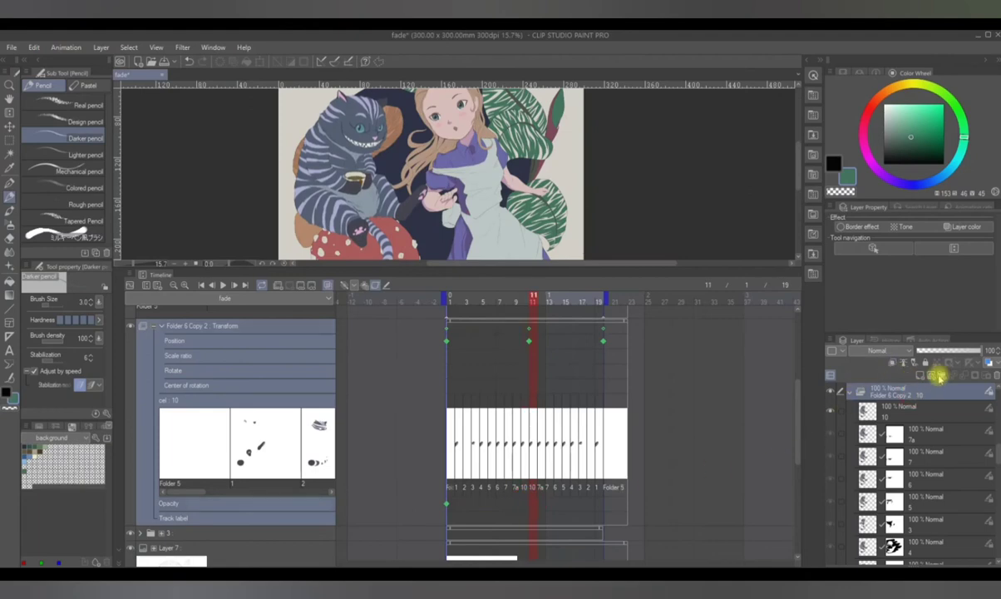
pyautogui.moveTo(972, 349); pyautogui.dragTo(896, 358)
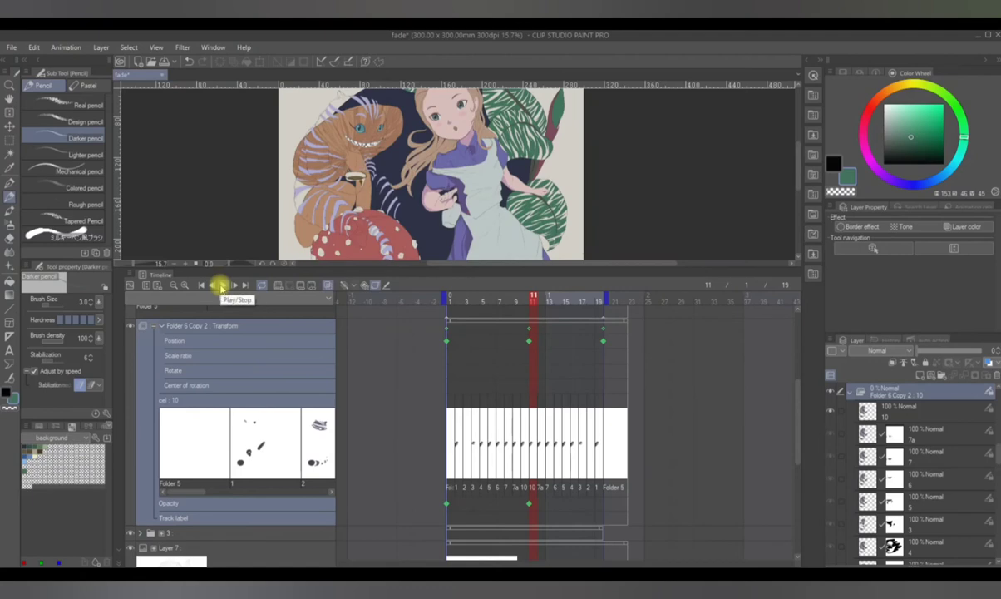
pyautogui.click(221, 285)
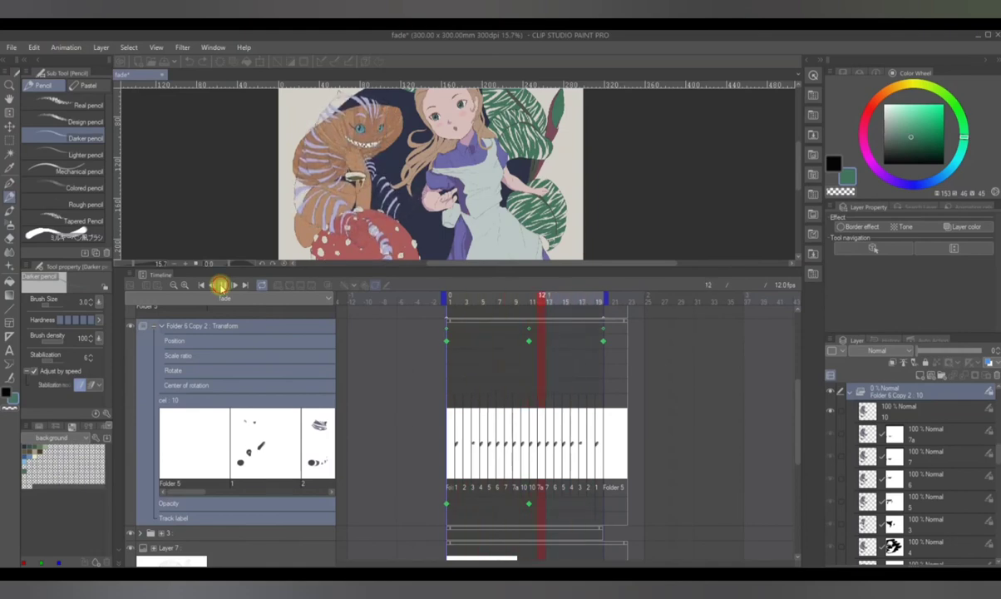
pyautogui.click(225, 284)
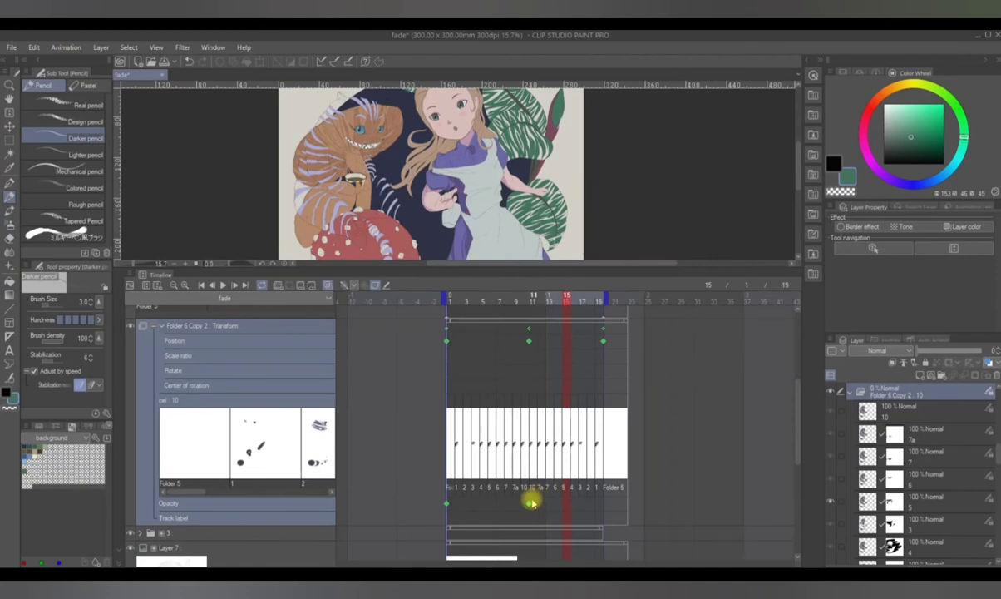
# At frame 19, raise the cat folder's opacity back to 100%, then check frame 14 at 33%.
pyautogui.click(542, 500)
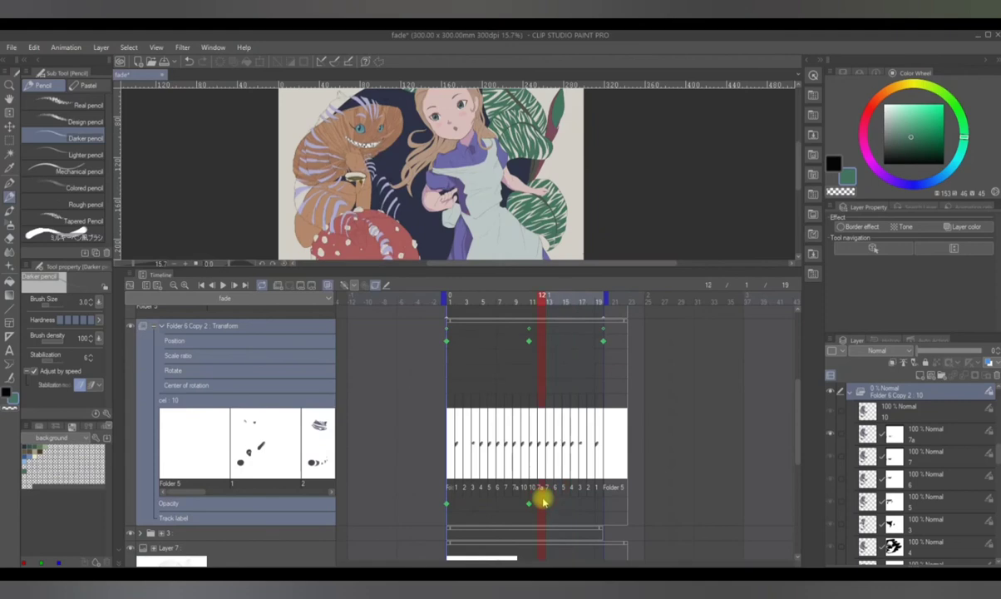
pyautogui.click(601, 504)
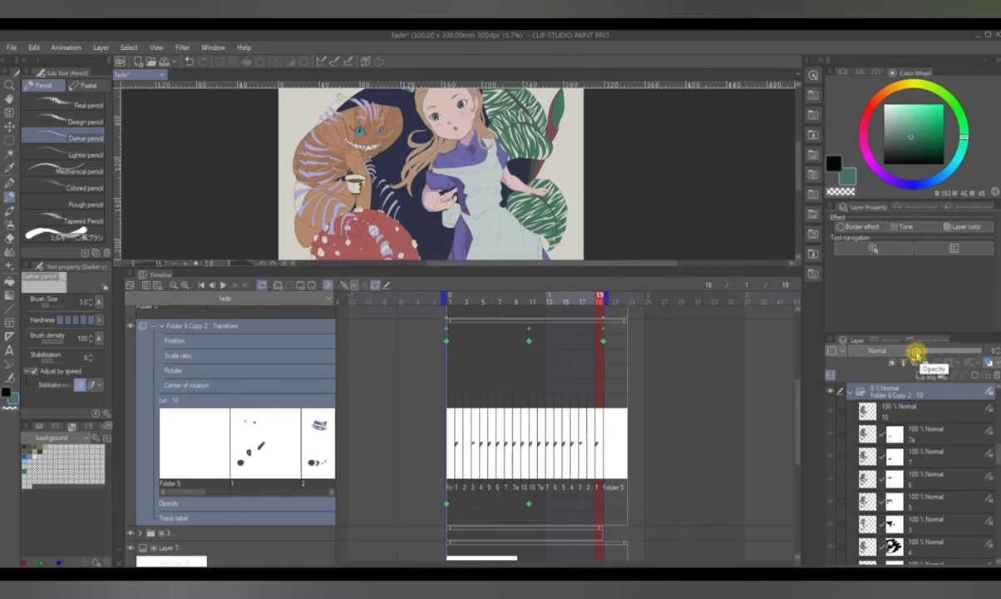
pyautogui.moveTo(917, 354); pyautogui.dragTo(988, 350)
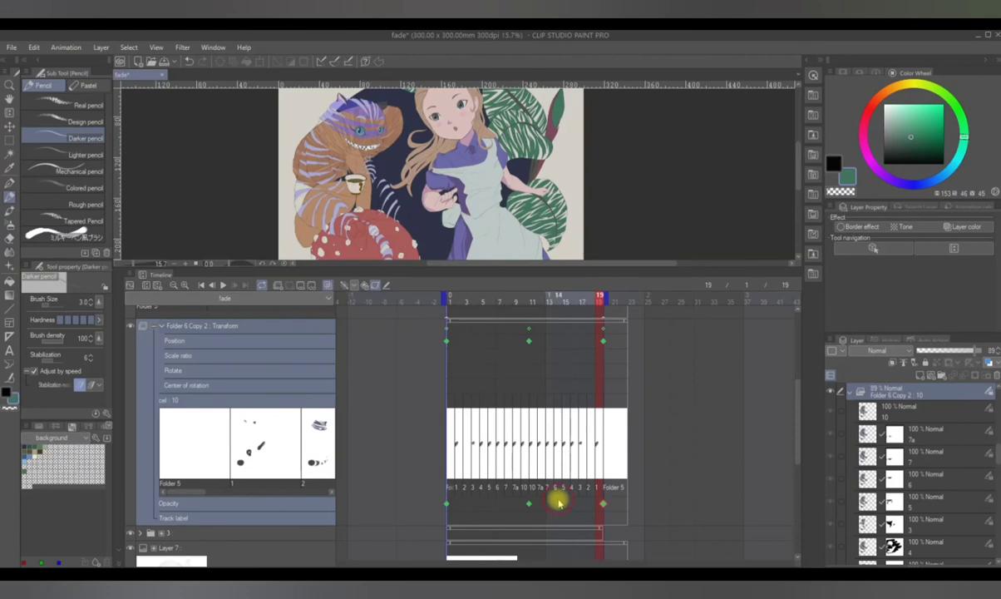
pyautogui.click(559, 502)
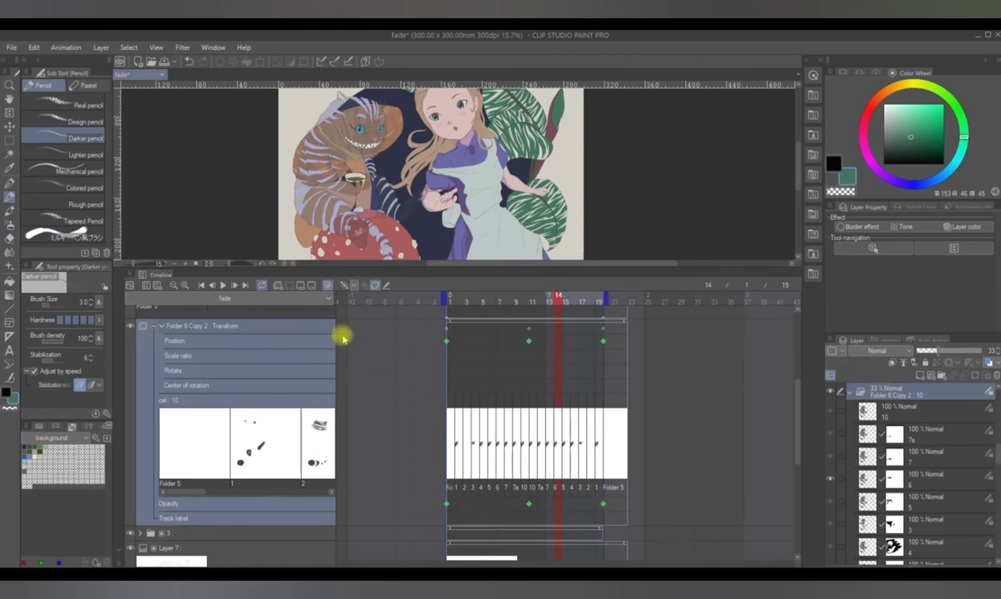
# Shrink the timeline, zoom in on the canvas, and play back the cat's fade.
pyautogui.click(222, 286)
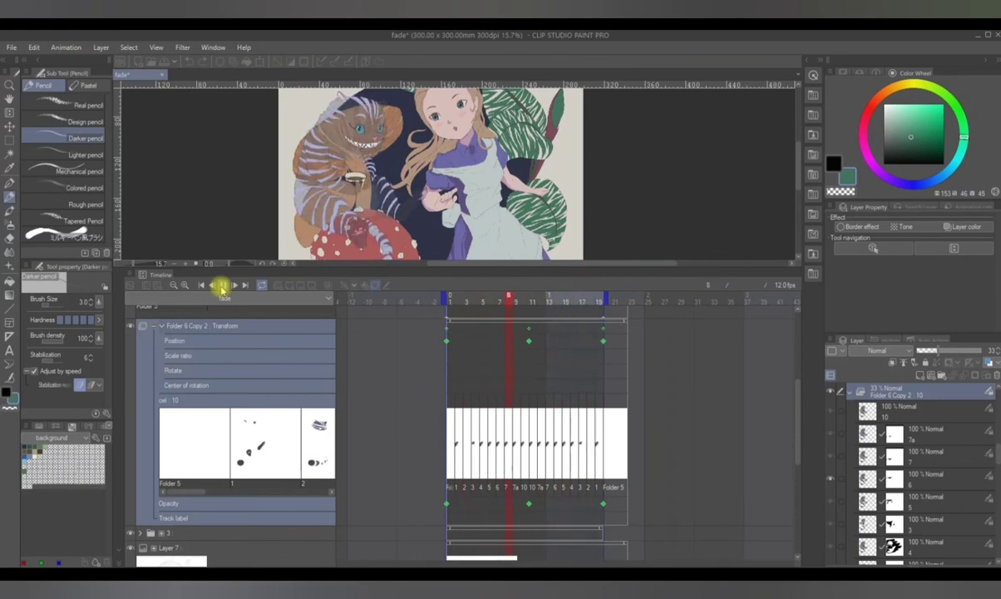
pyautogui.click(222, 286)
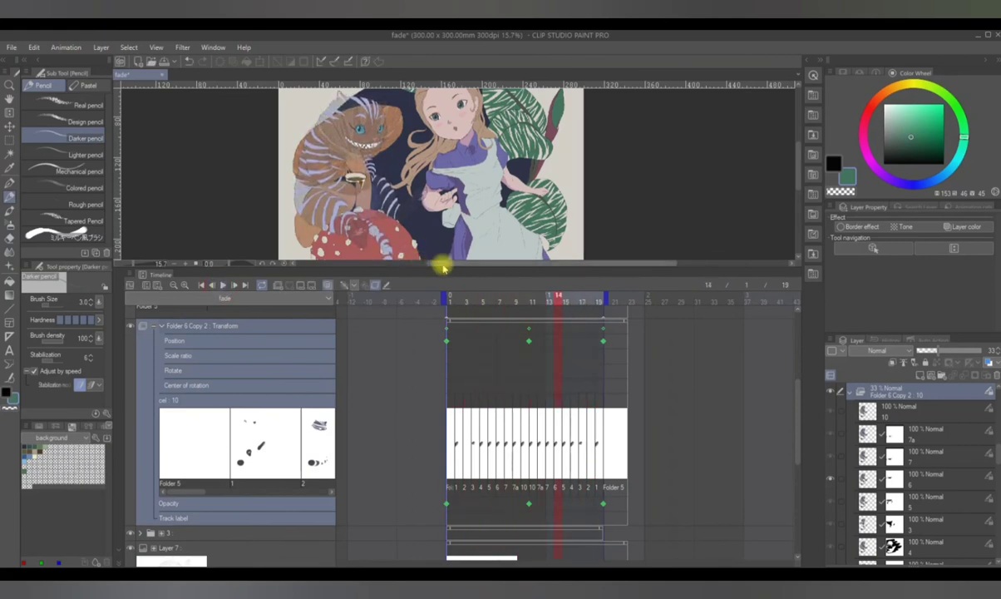
pyautogui.moveTo(447, 266); pyautogui.dragTo(447, 509)
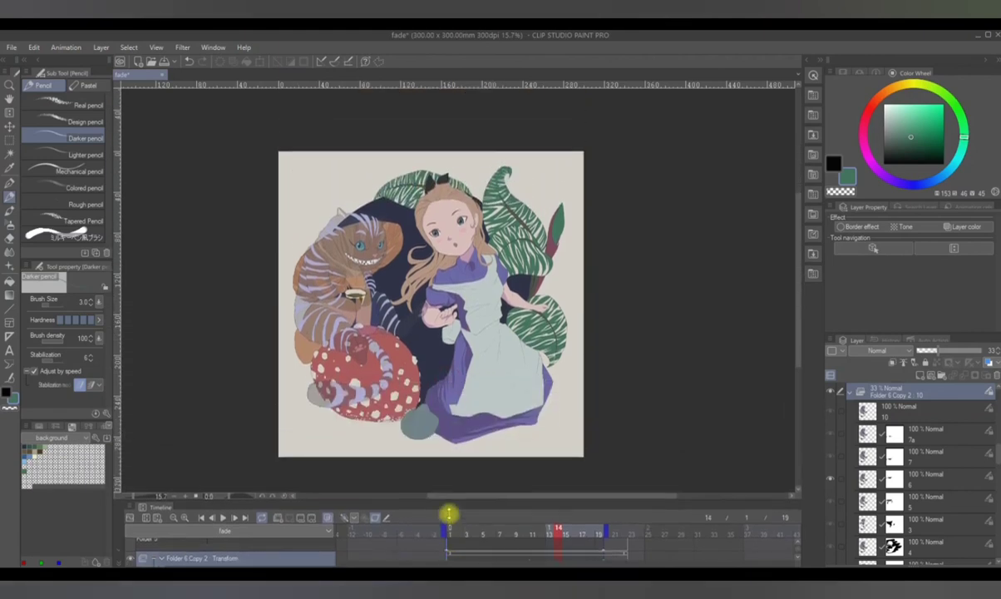
pyautogui.scroll(1, 359, 333)
pyautogui.scroll(1, 360, 334)
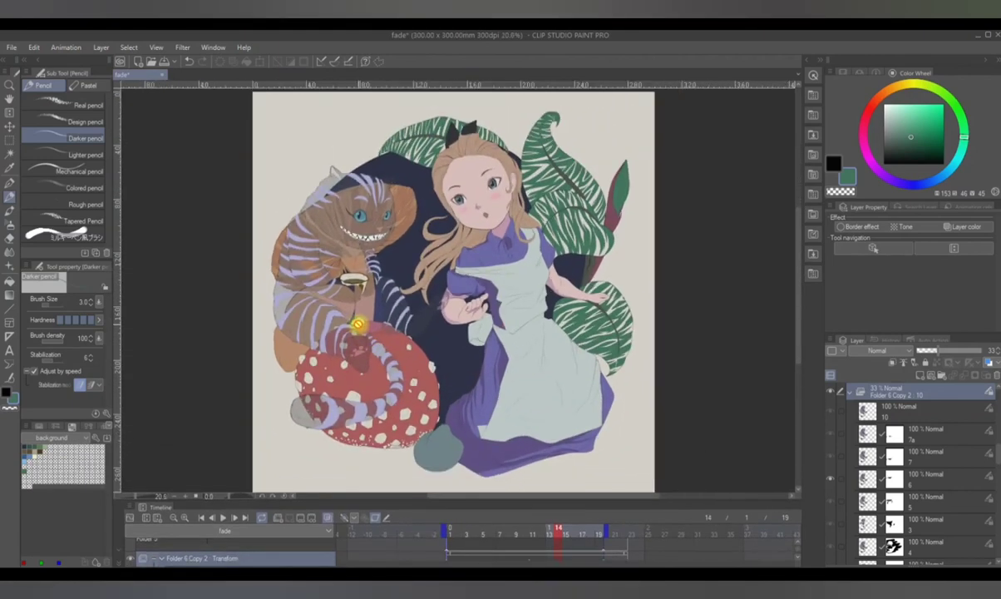
pyautogui.press('space')
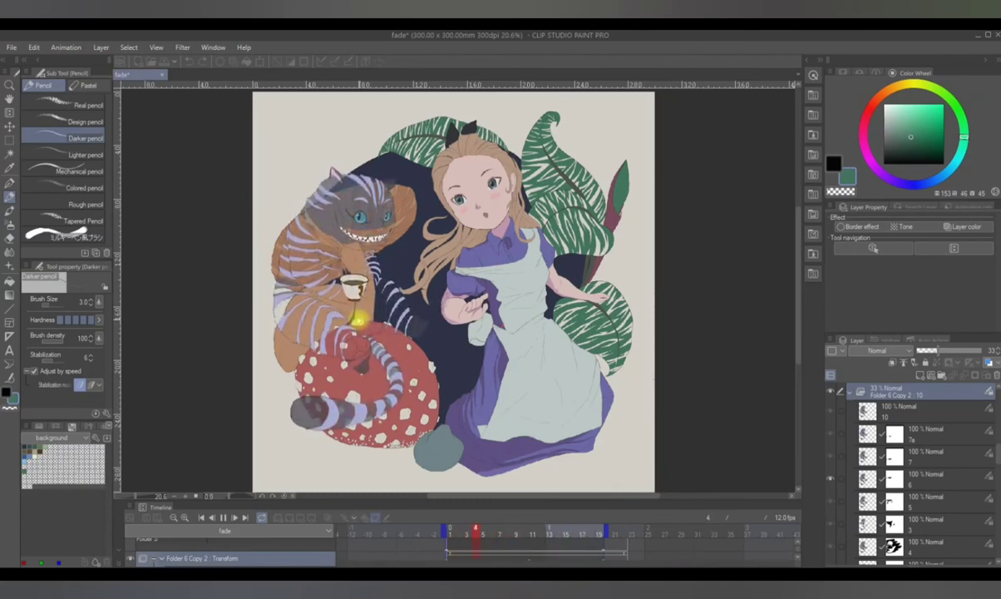
pyautogui.press('space')
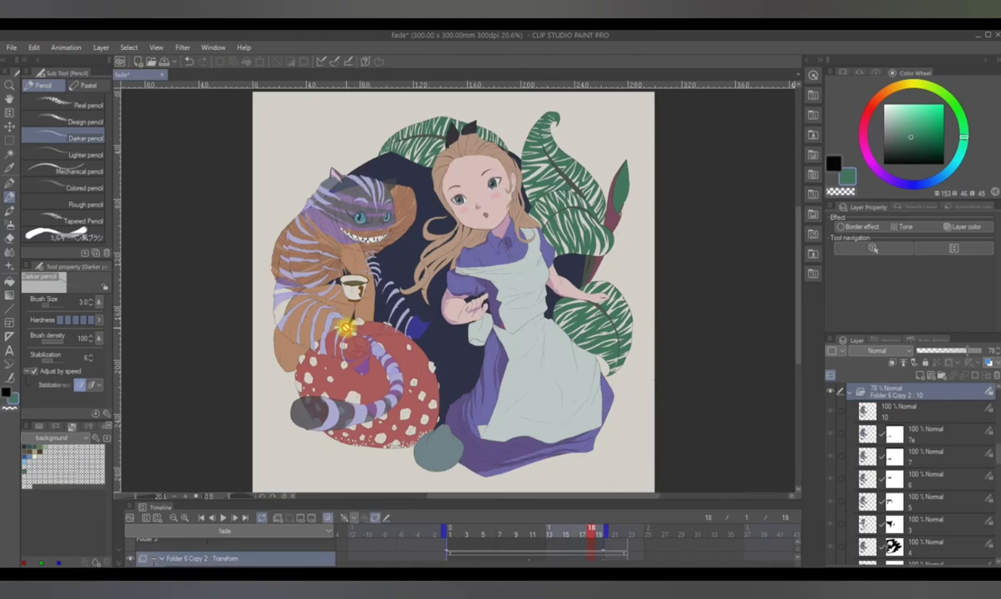